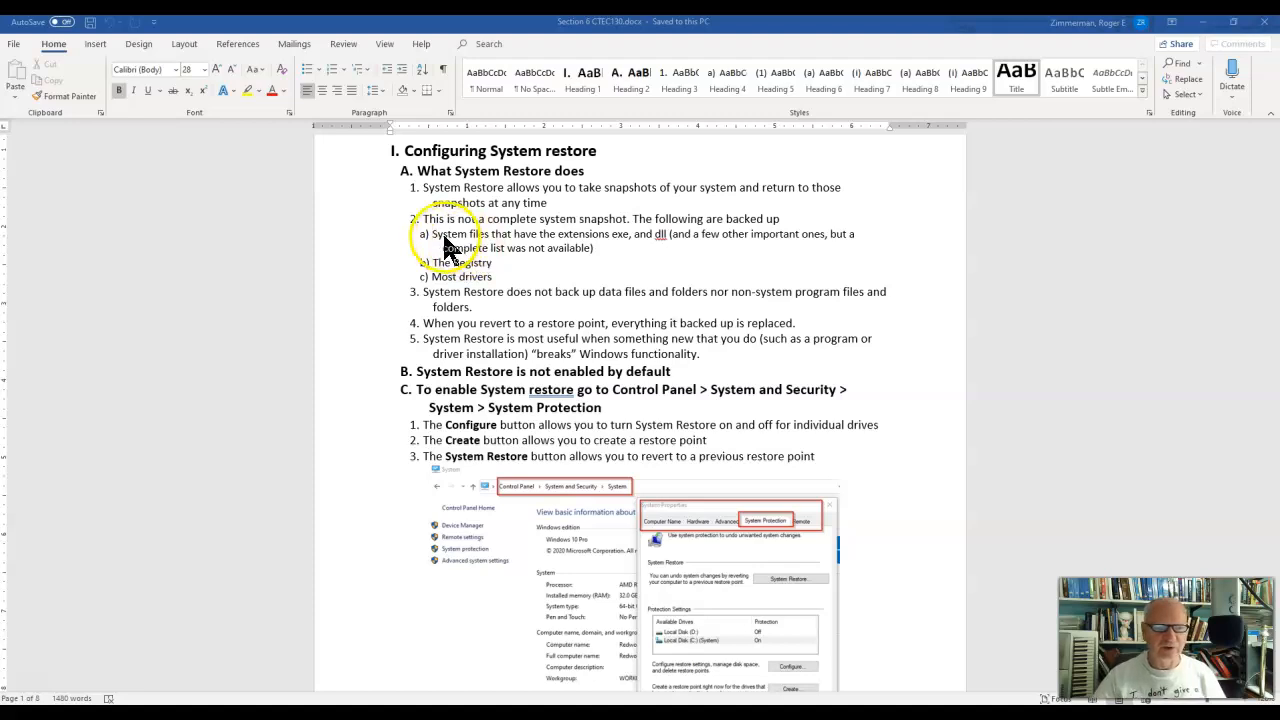
# Make the words "System files" bold in item a) of the list of what System Restore backs up.
pyautogui.moveTo(432, 234); pyautogui.dragTo(491, 234)
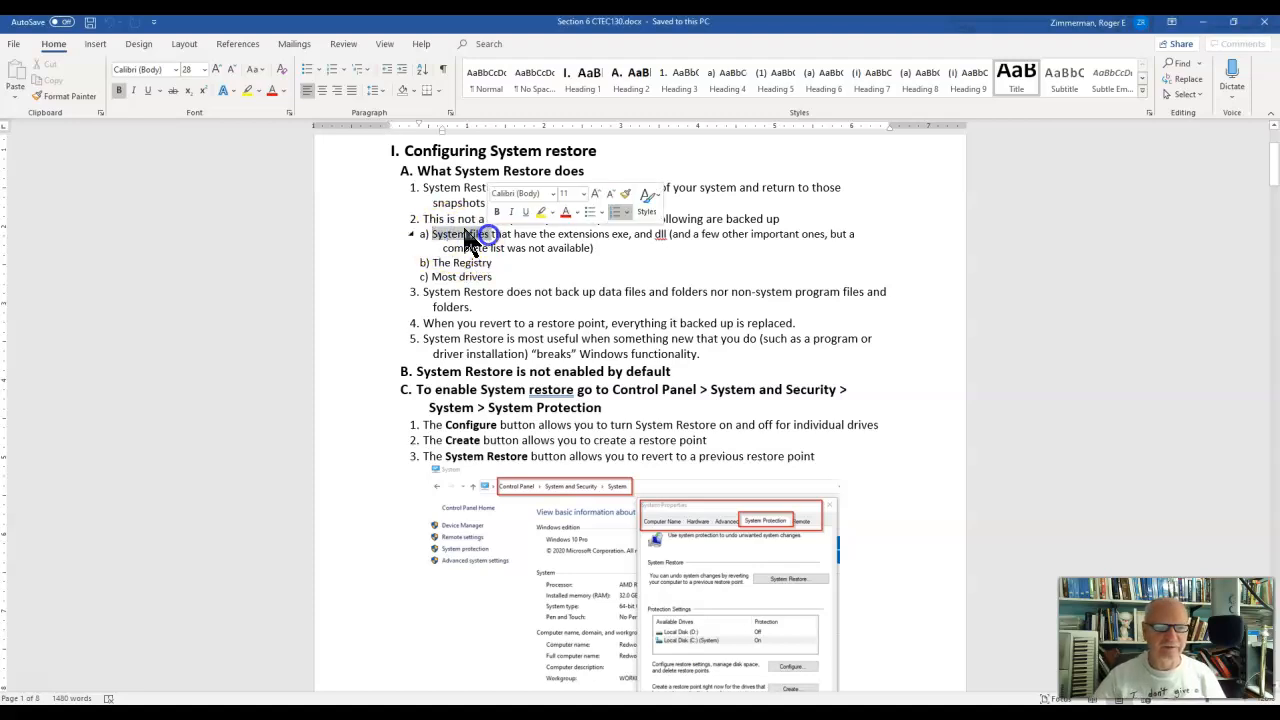
pyautogui.click(120, 90)
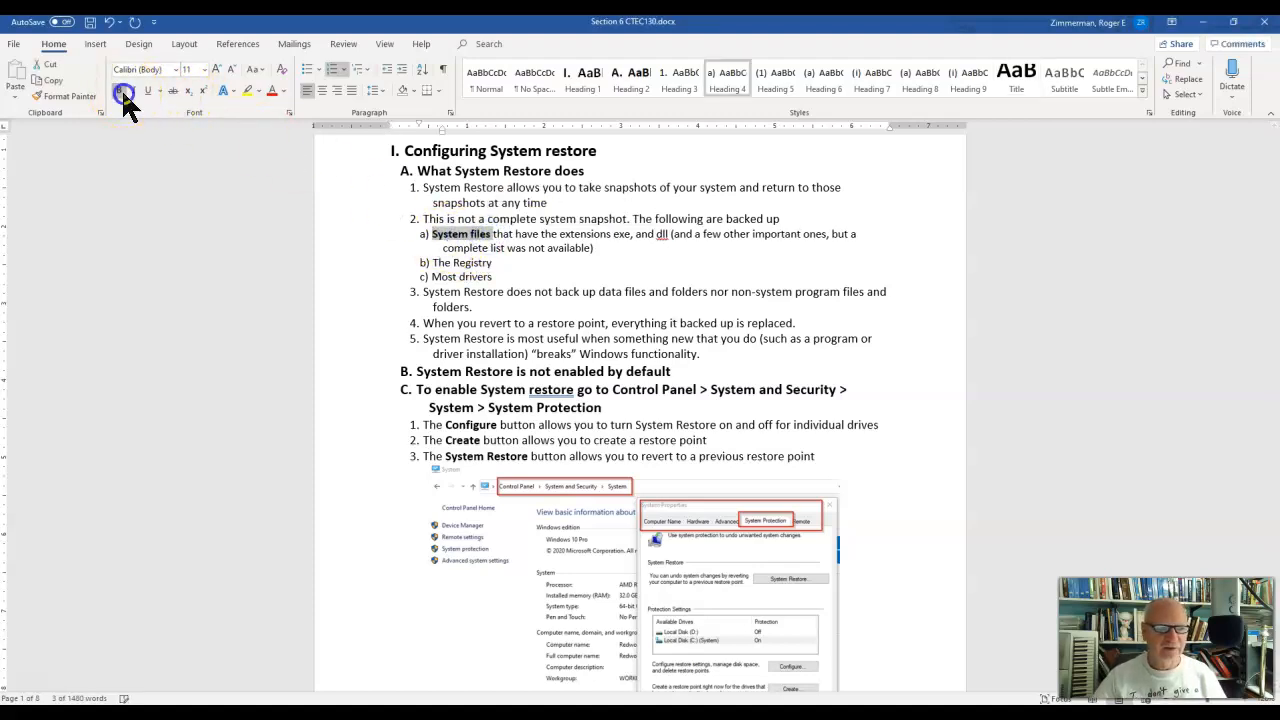
pyautogui.click(616, 239)
pyautogui.click(660, 238)
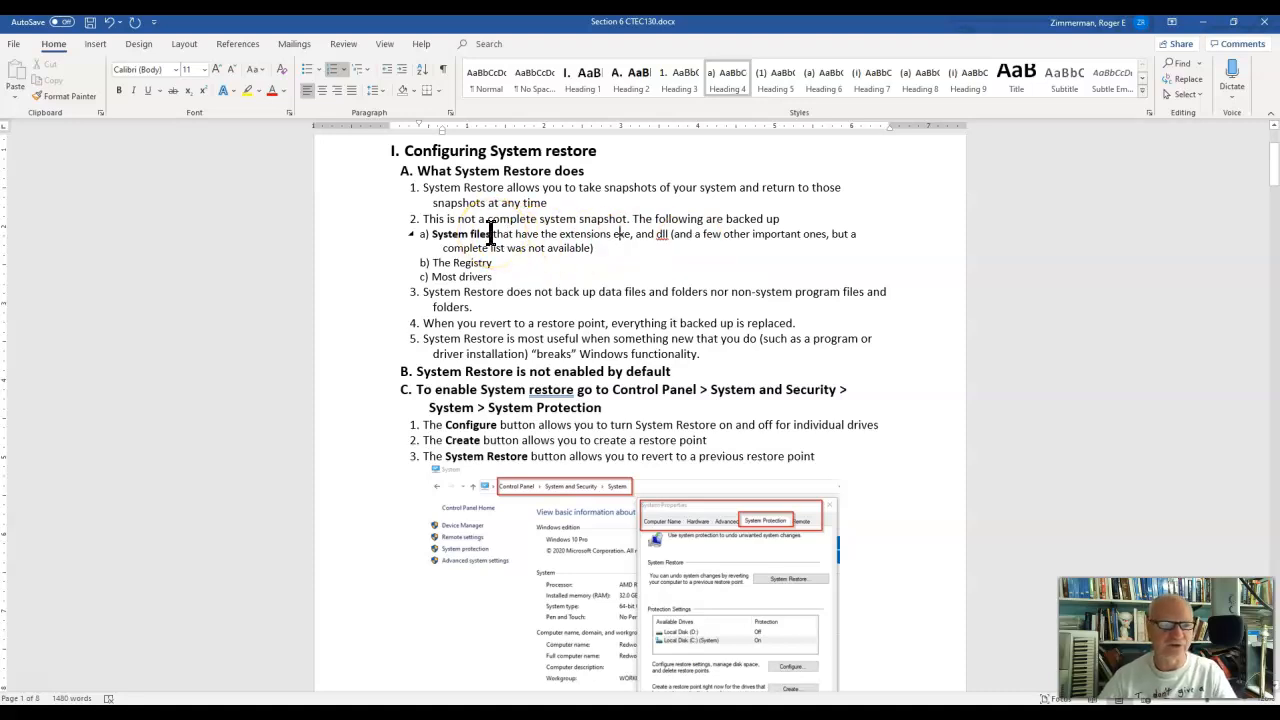
pyautogui.moveTo(496, 262); pyautogui.dragTo(436, 277)
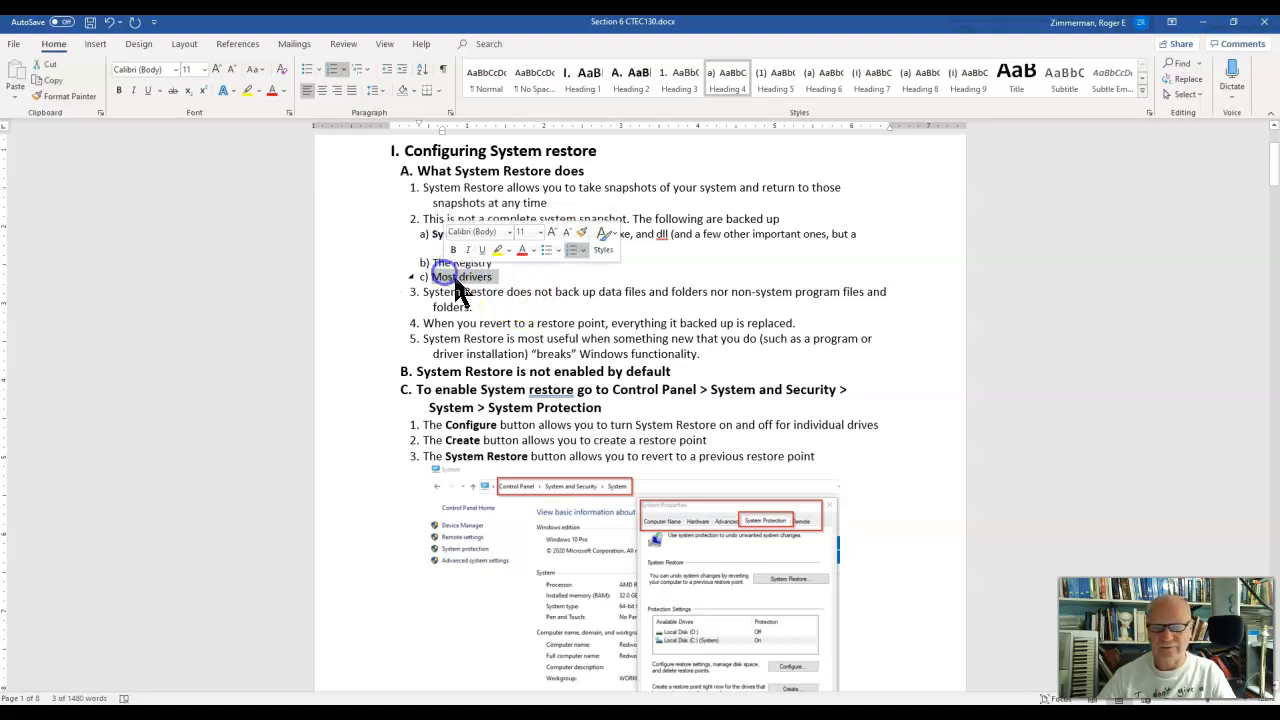
pyautogui.click(584, 292)
pyautogui.moveTo(536, 292); pyautogui.dragTo(771, 302)
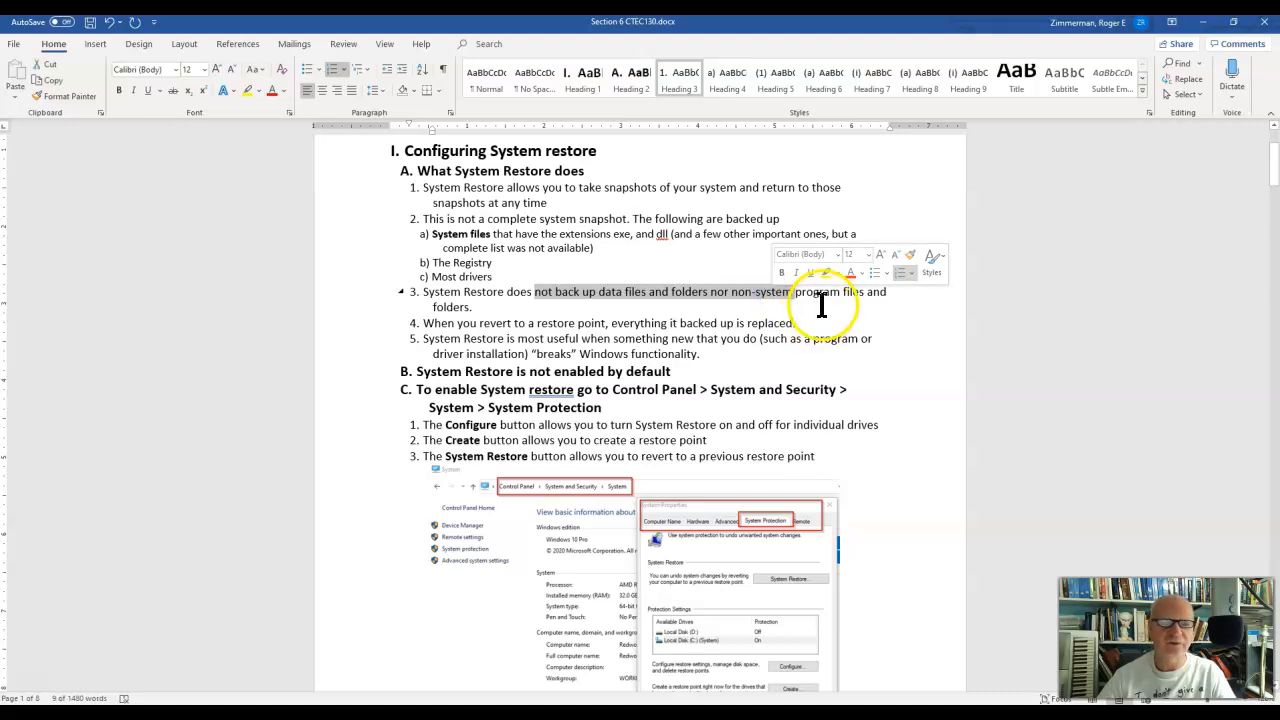
pyautogui.click(821, 296)
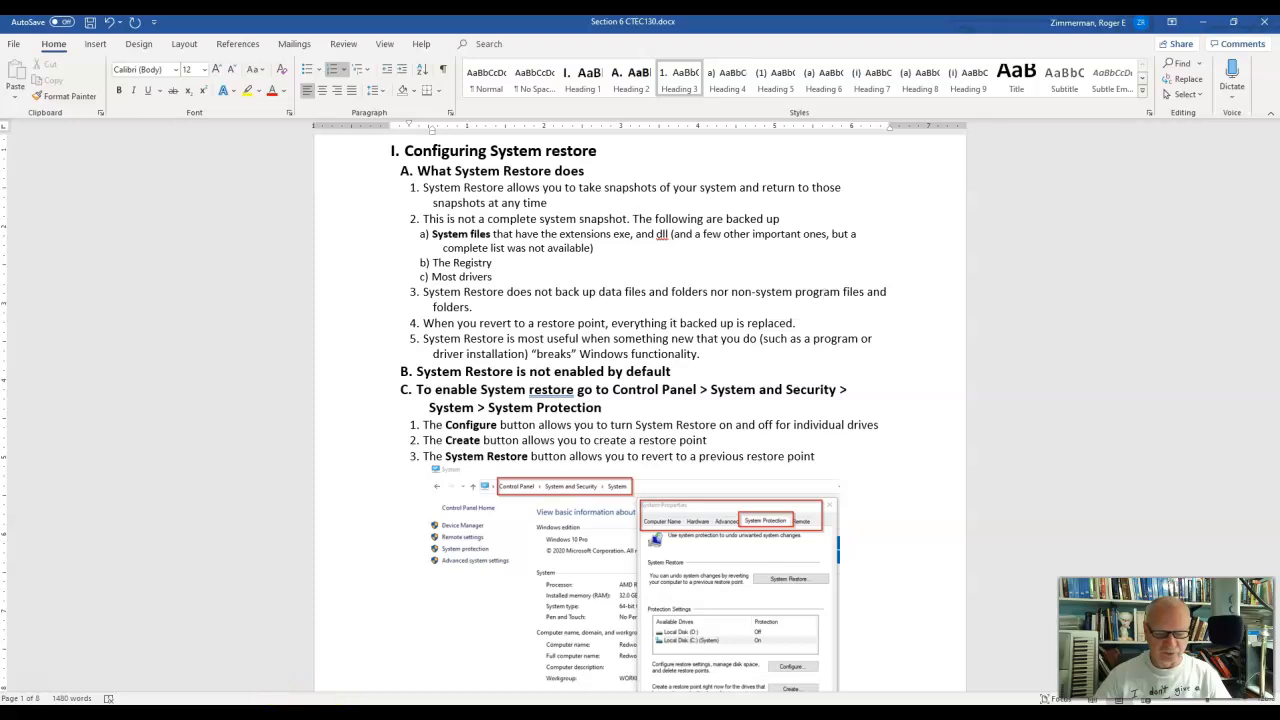
pyautogui.click(760, 715)
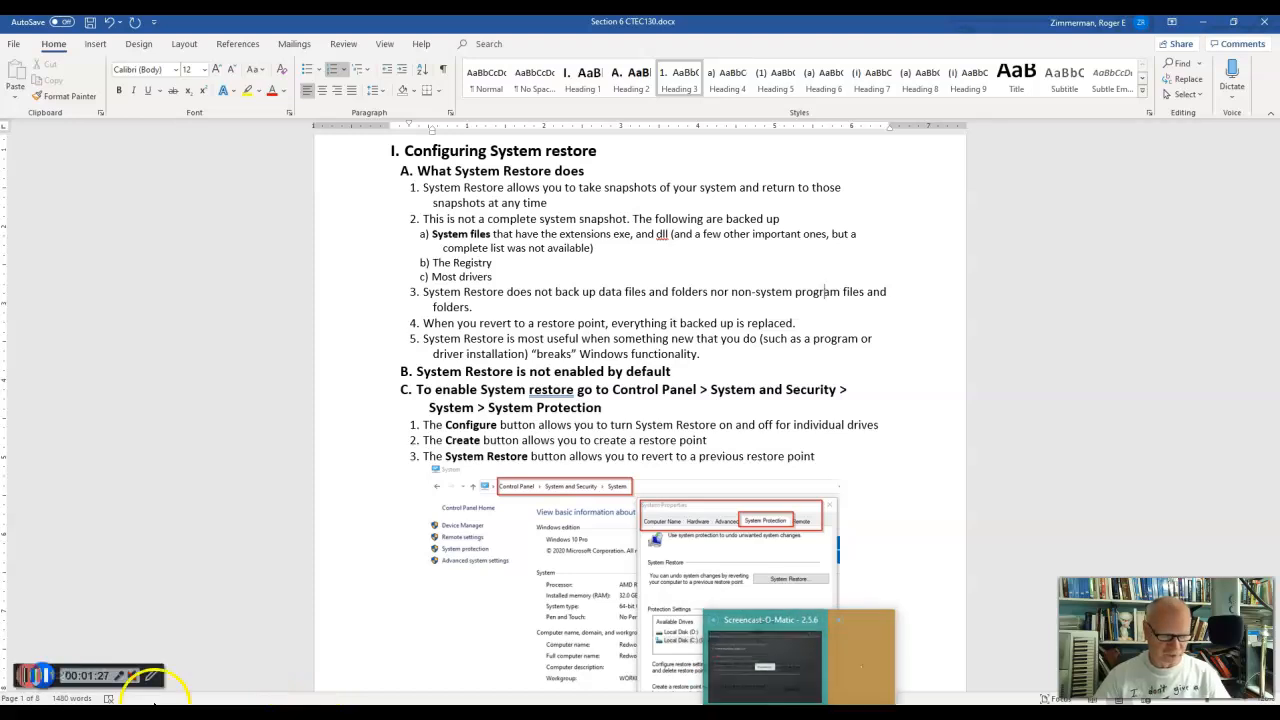
pyautogui.click(44, 678)
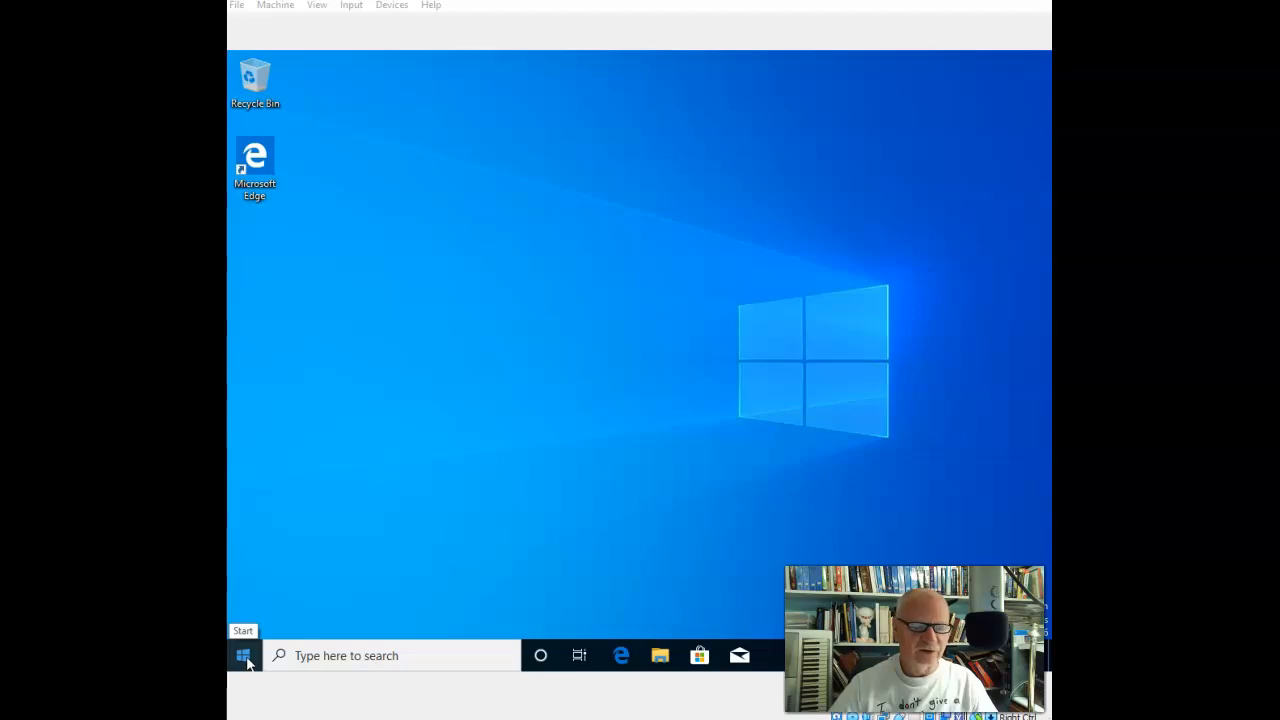
# Open the restore point settings by searching Windows for "system restore", and close them again.
pyautogui.click(385, 656)
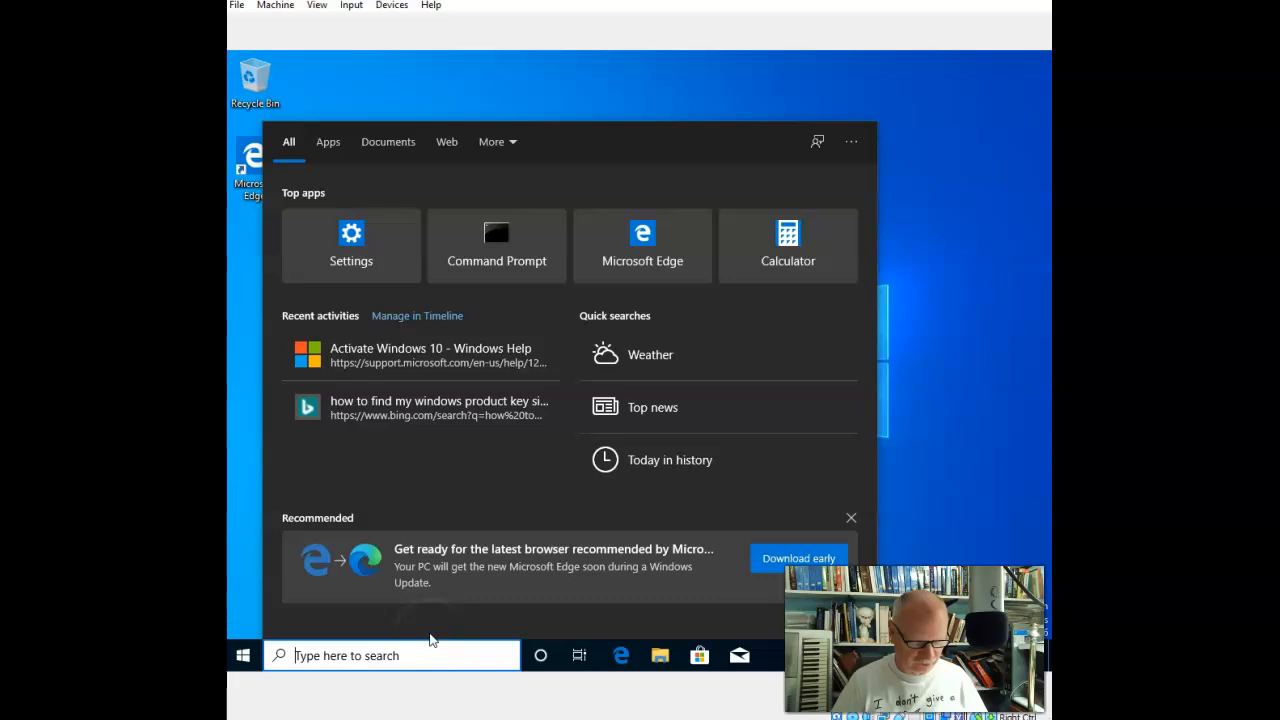
pyautogui.write('system restore')
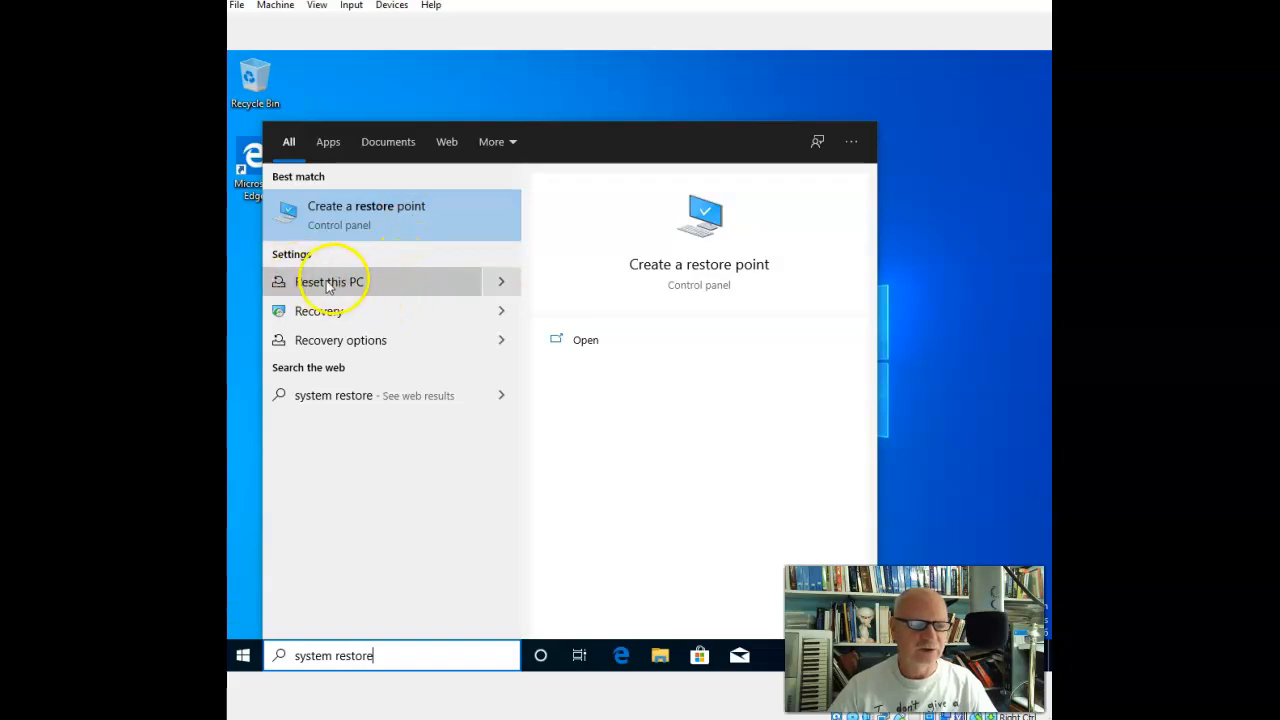
pyautogui.click(402, 224)
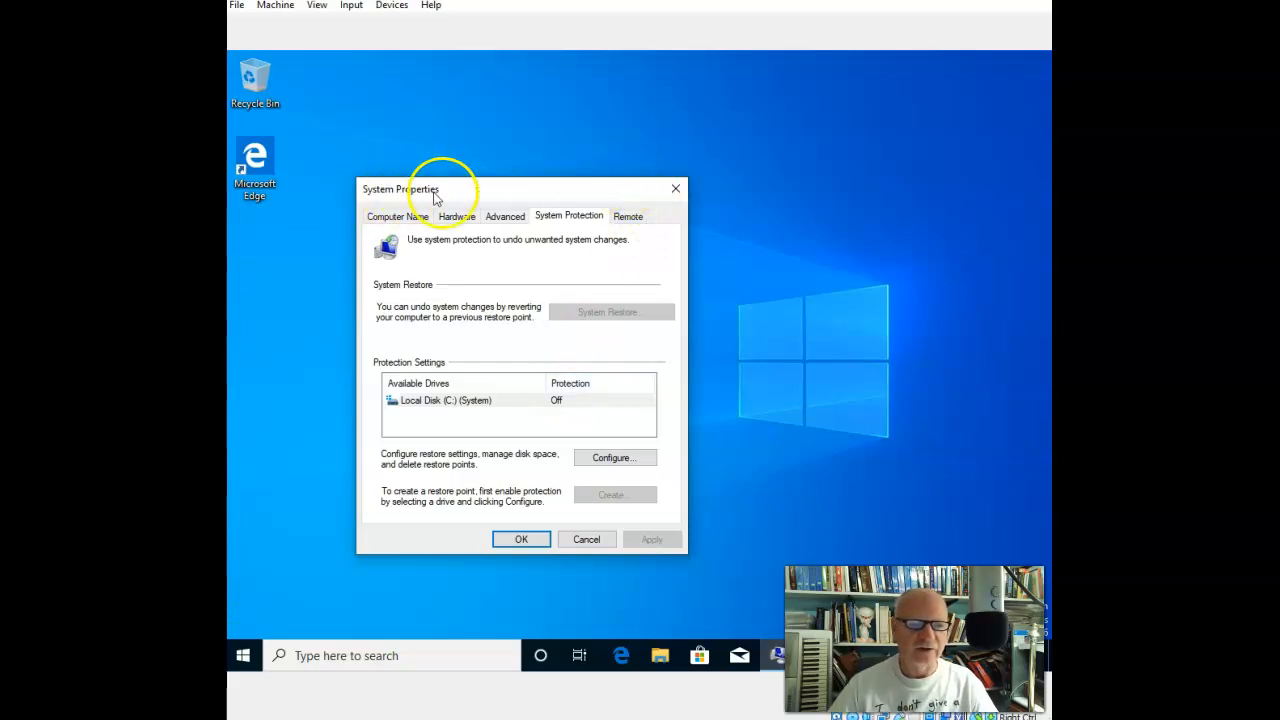
pyautogui.click(675, 189)
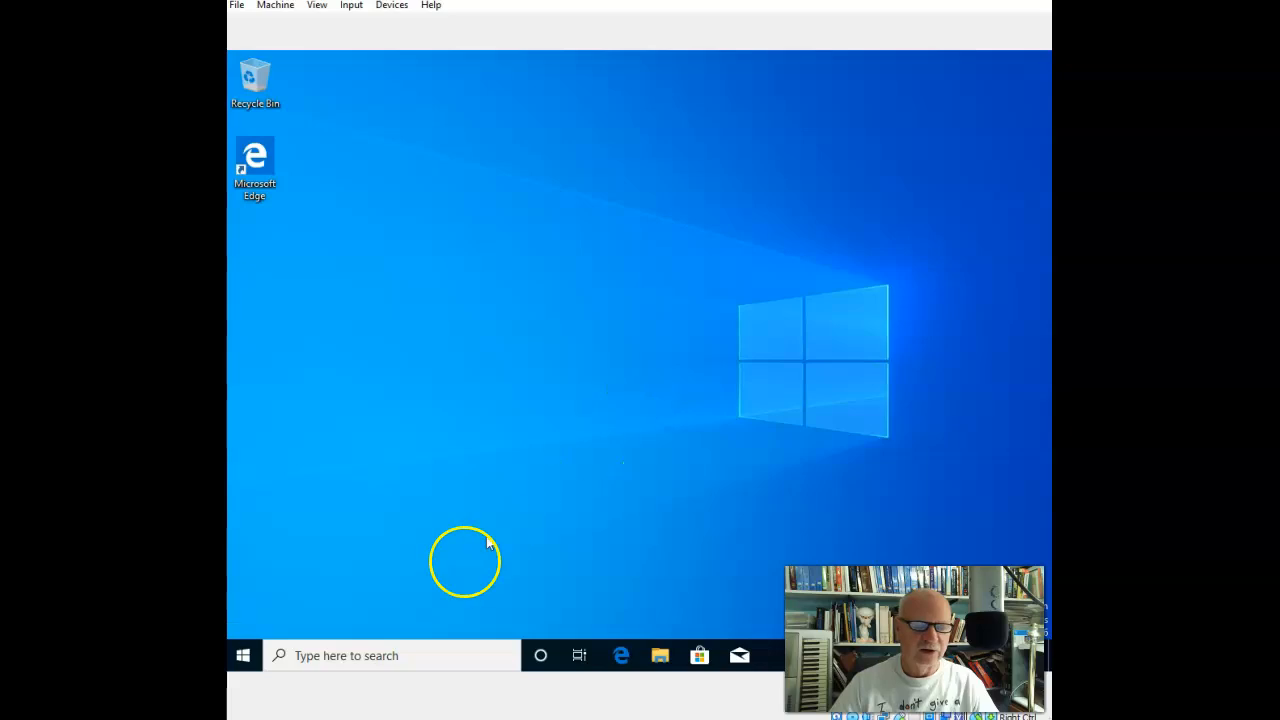
# Search Windows for "control panel" and open the Control Panel.
pyautogui.click(396, 655)
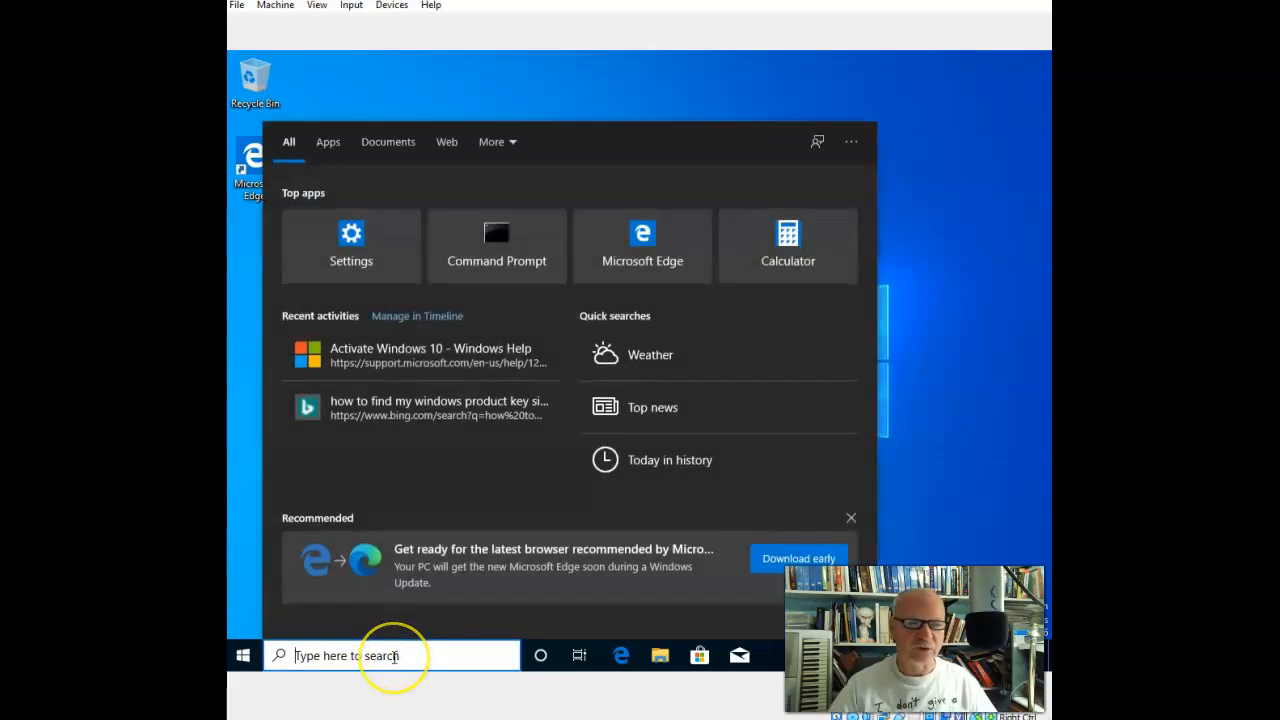
pyautogui.write('control pane')
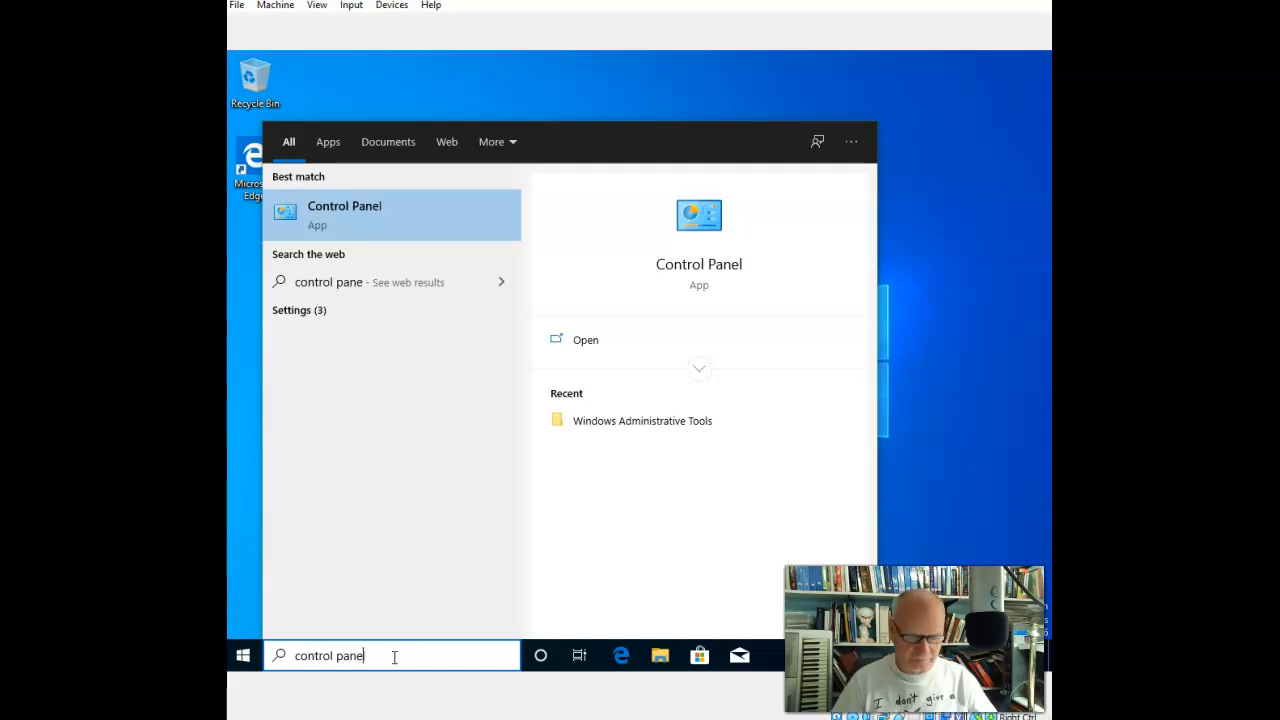
pyautogui.write(';l')
pyautogui.click(357, 208)
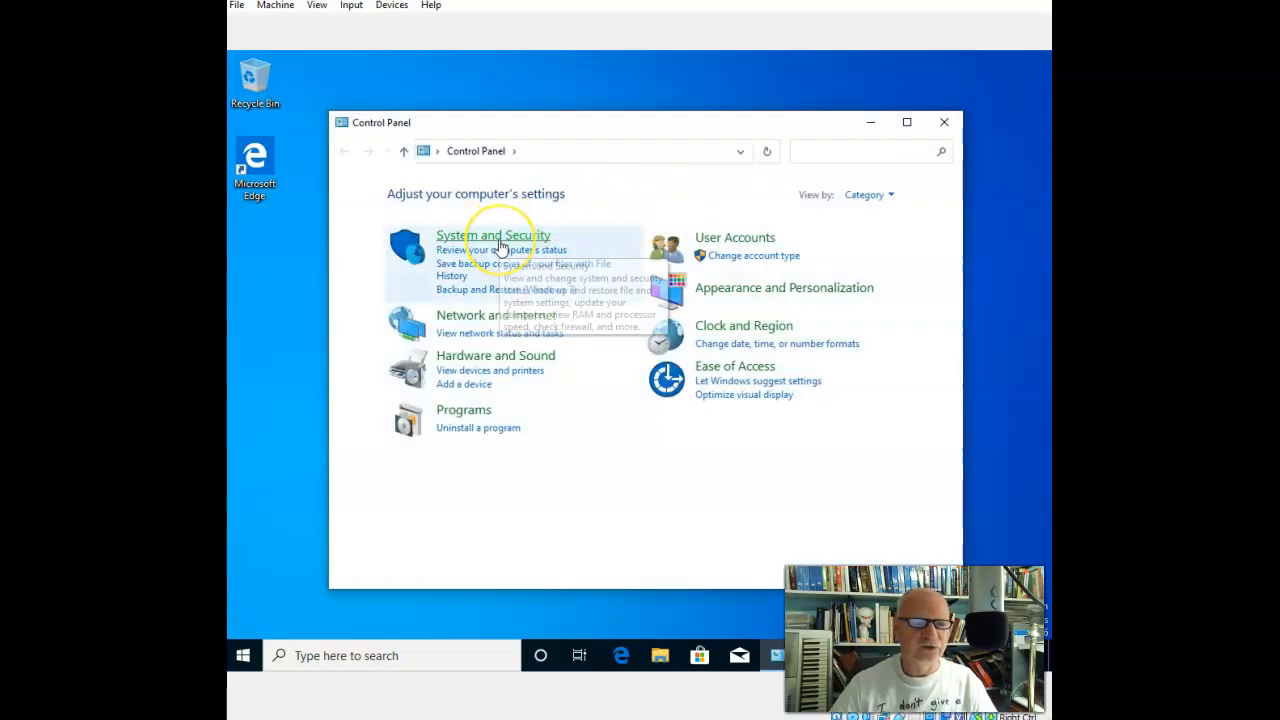
# Bring up the System Protection settings through System and Security > System, and close the Control Panel window behind them.
pyautogui.click(501, 246)
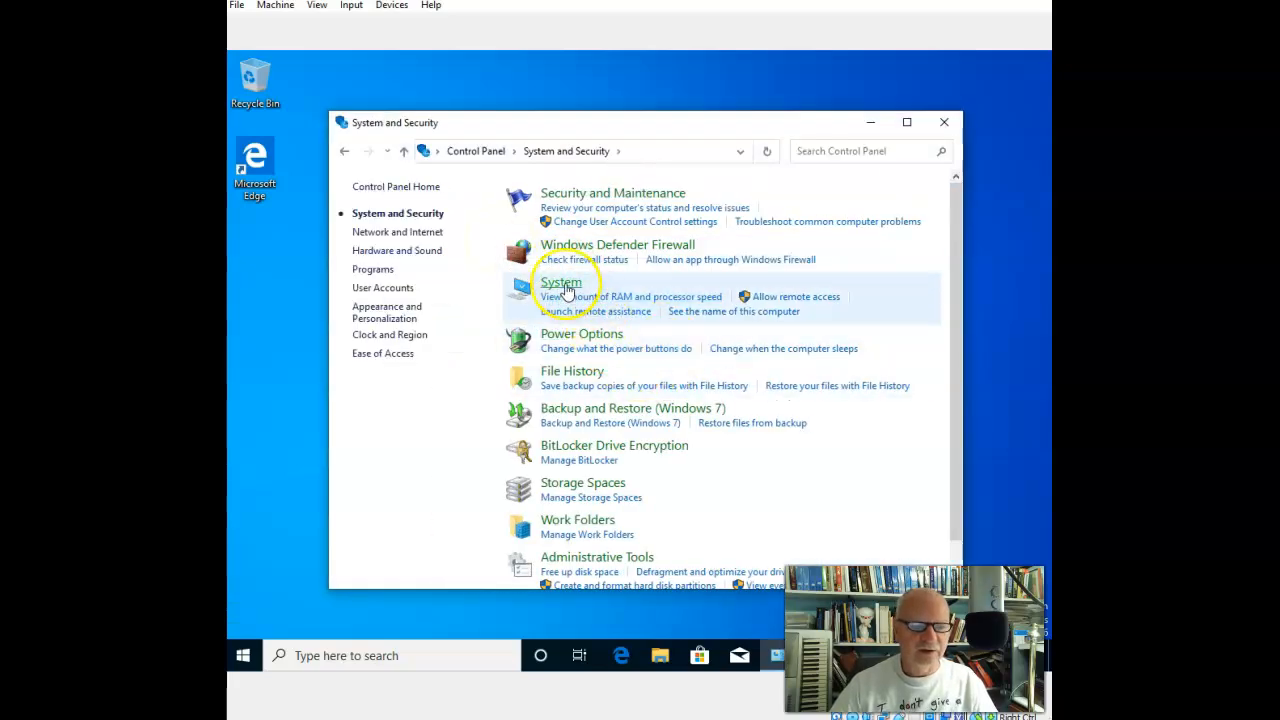
pyautogui.click(566, 288)
pyautogui.click(424, 286)
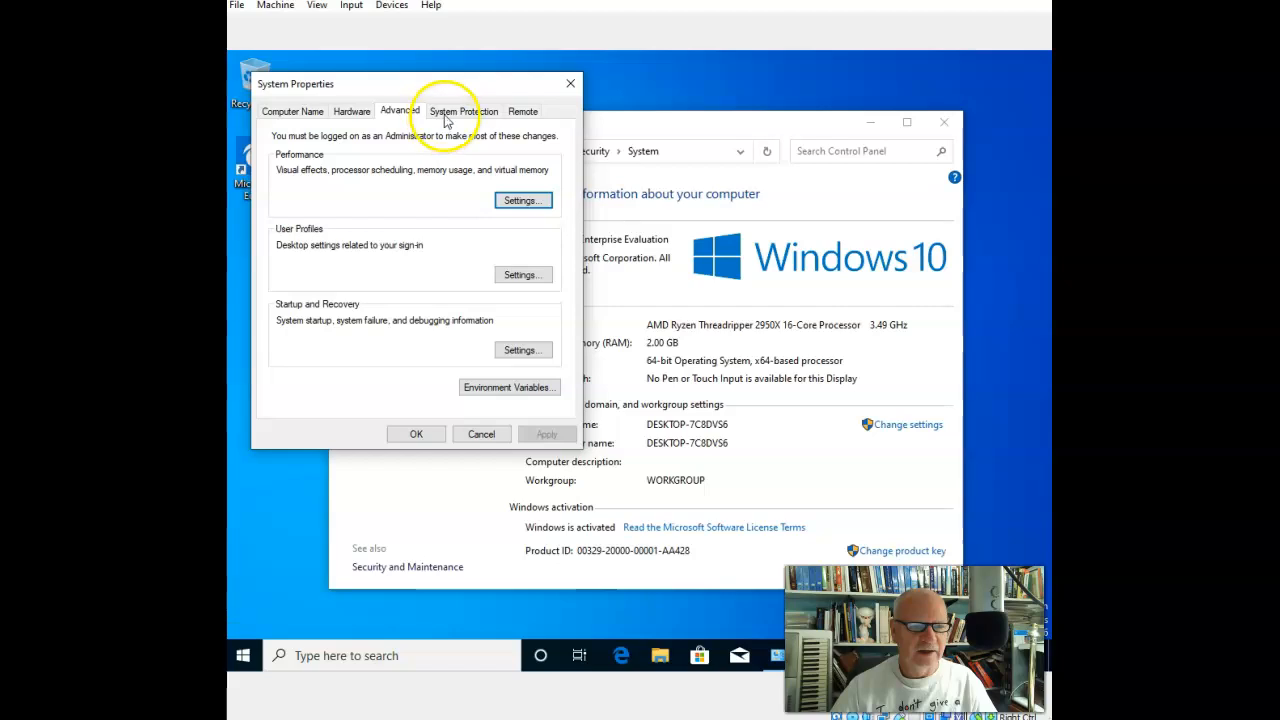
pyautogui.click(460, 113)
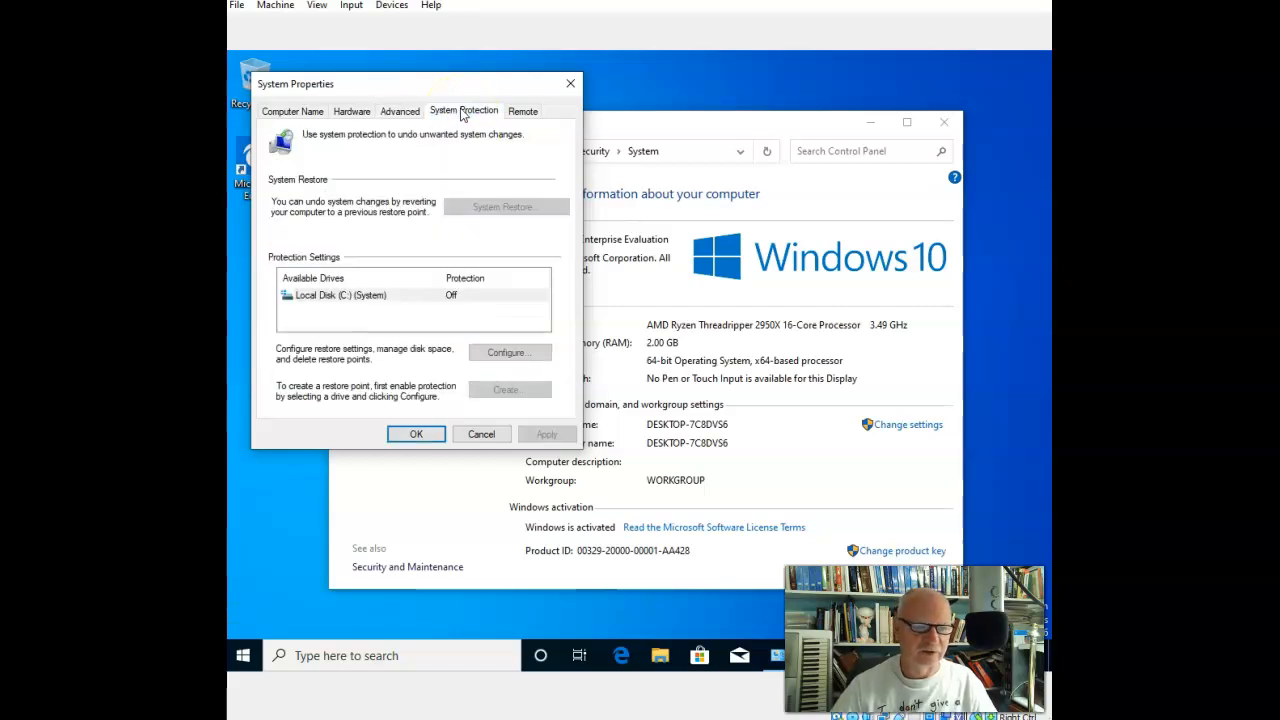
pyautogui.moveTo(478, 91); pyautogui.dragTo(708, 165)
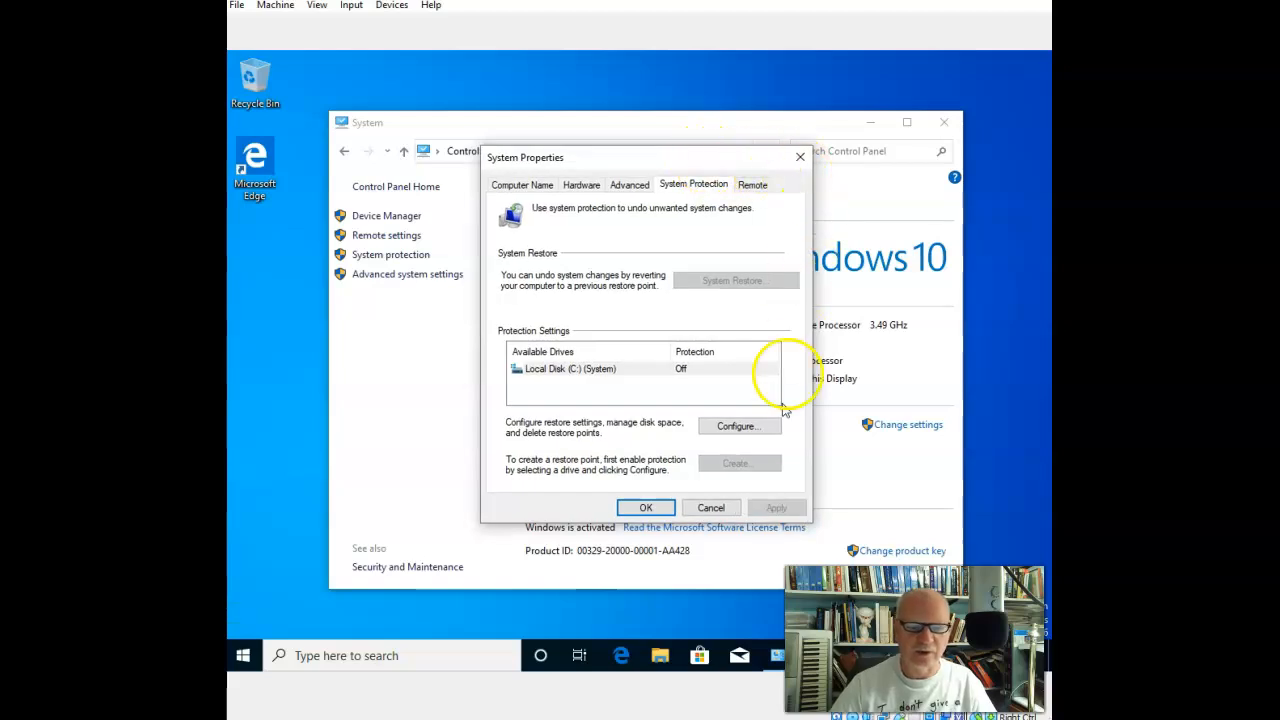
pyautogui.click(943, 122)
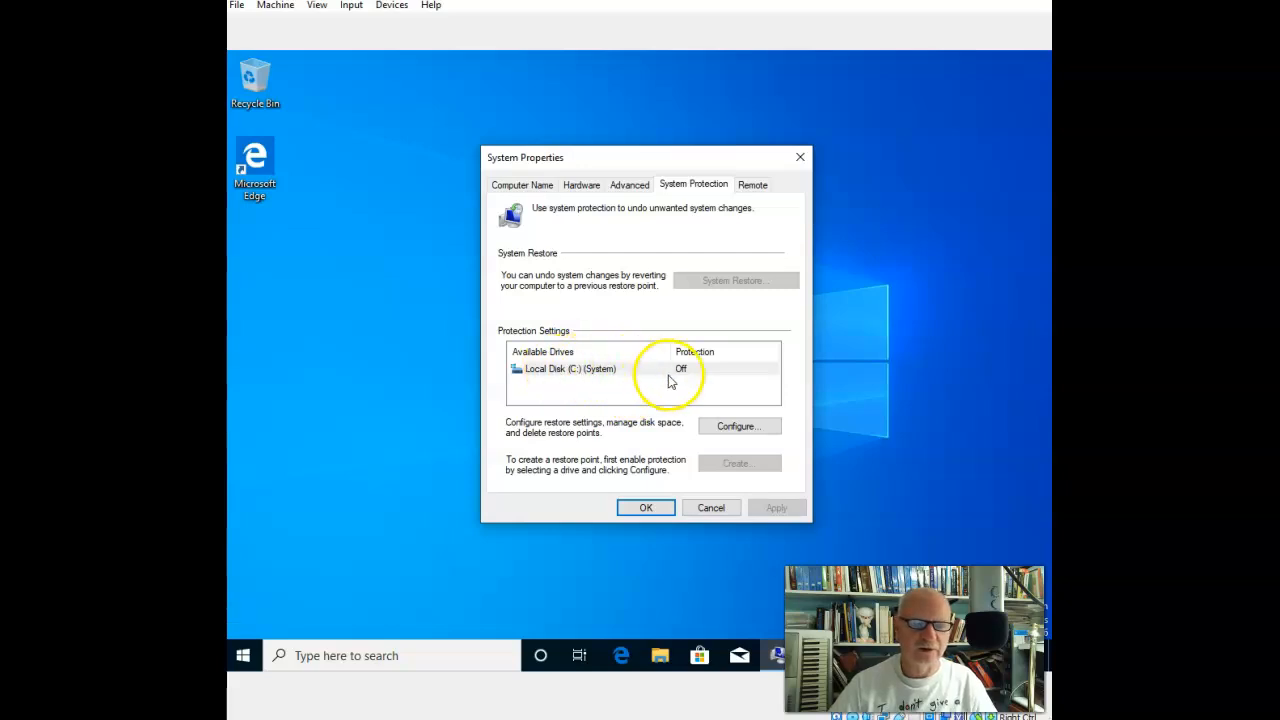
# Turn on system protection for Local Disk (C:) with a maximum disk space usage of 22% (10.88 GB).
pyautogui.click(736, 426)
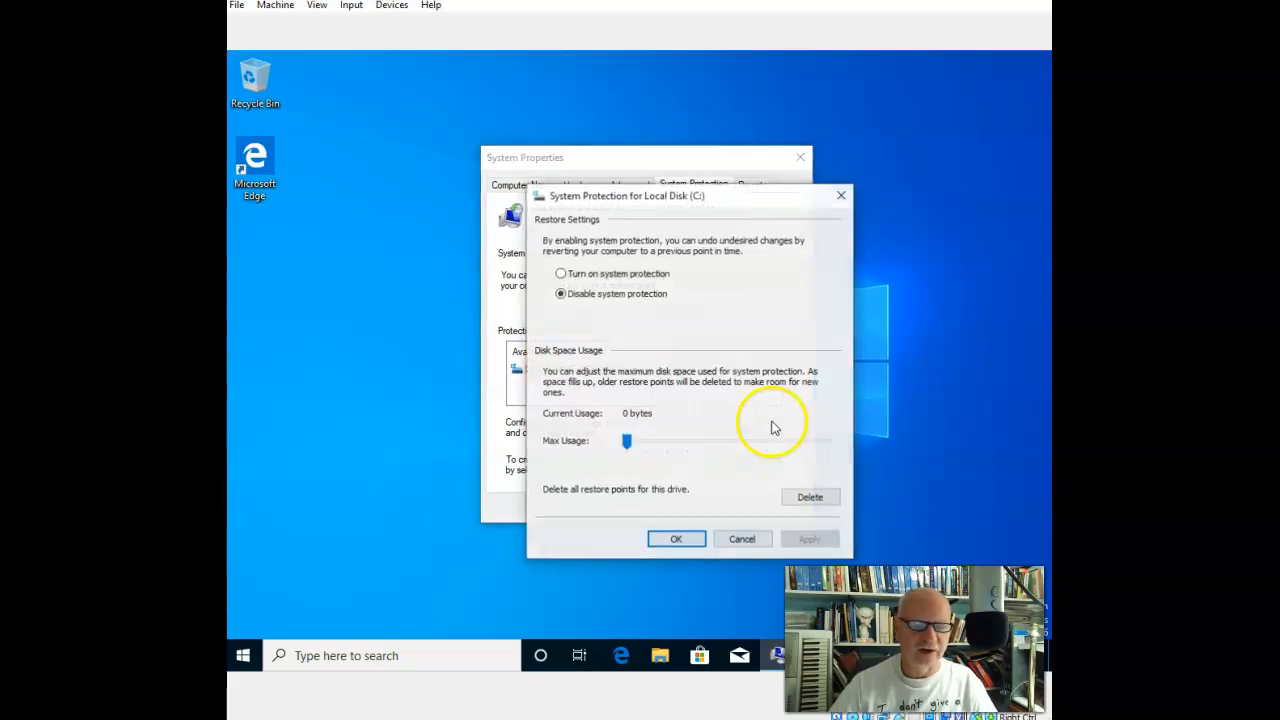
pyautogui.click(561, 275)
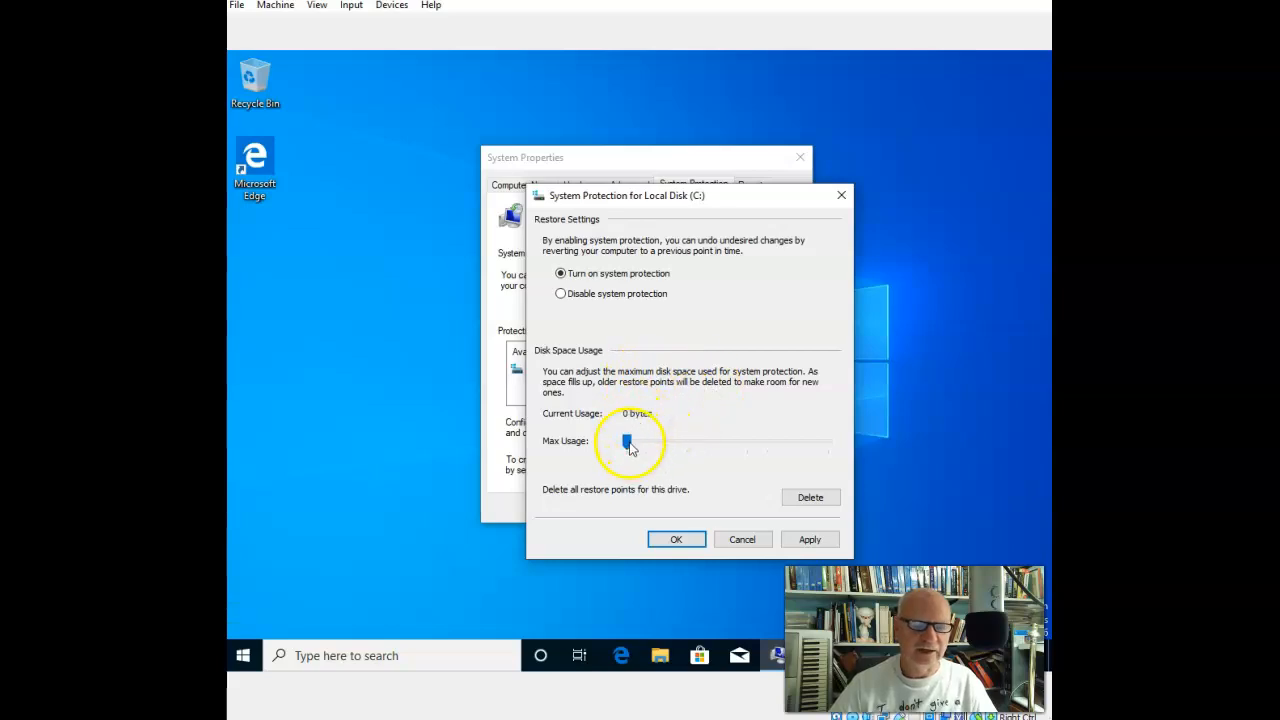
pyautogui.moveTo(632, 444); pyautogui.dragTo(672, 445)
pyautogui.click(810, 539)
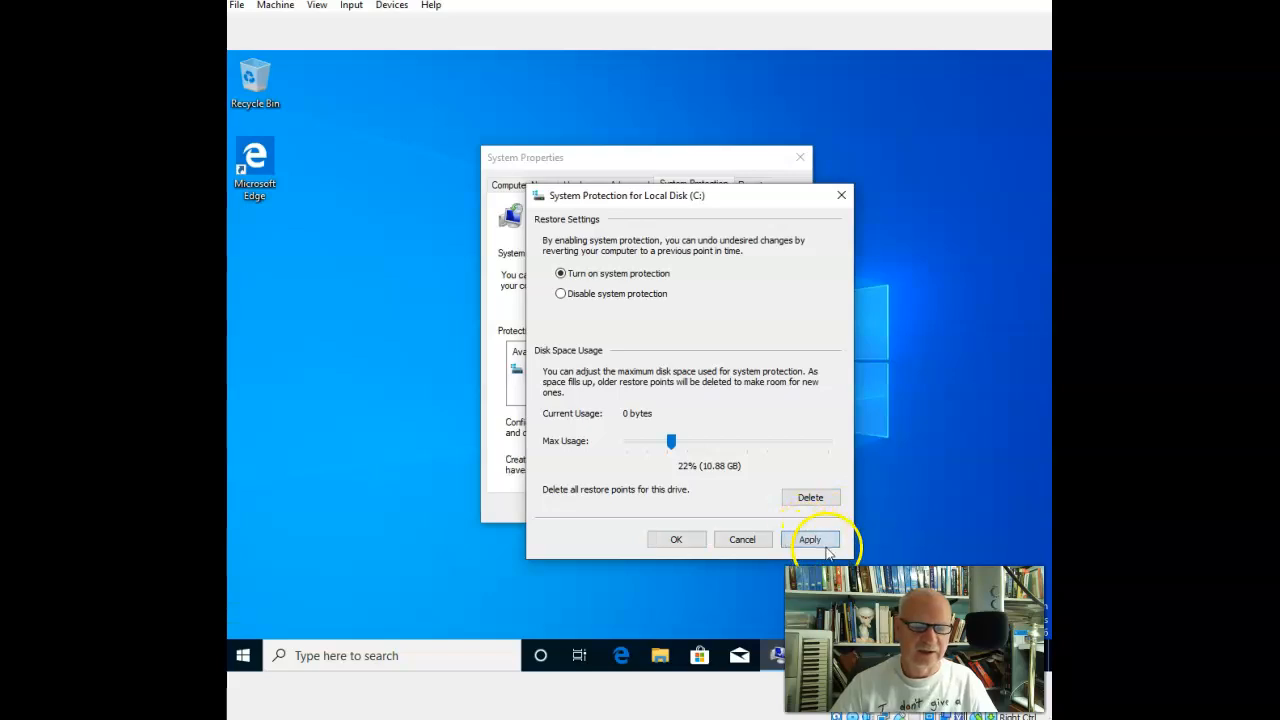
pyautogui.click(676, 540)
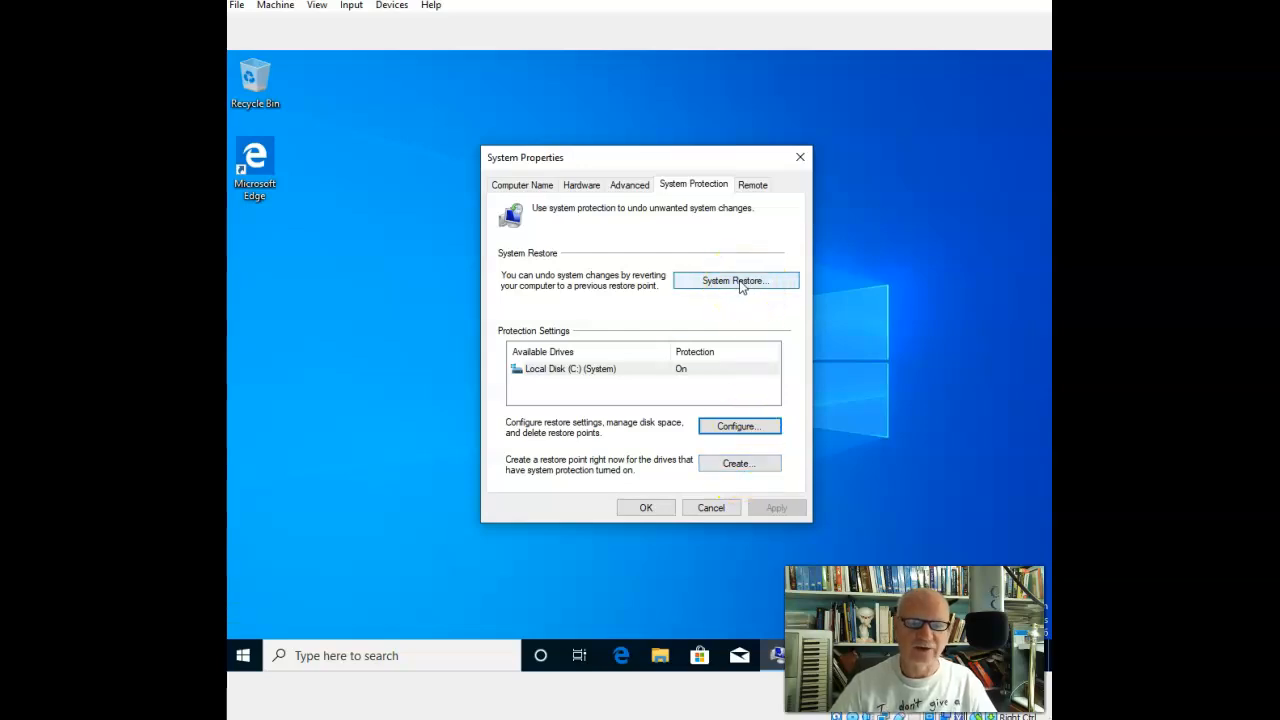
# Create a restore point with the description "Test restore point".
pyautogui.click(740, 465)
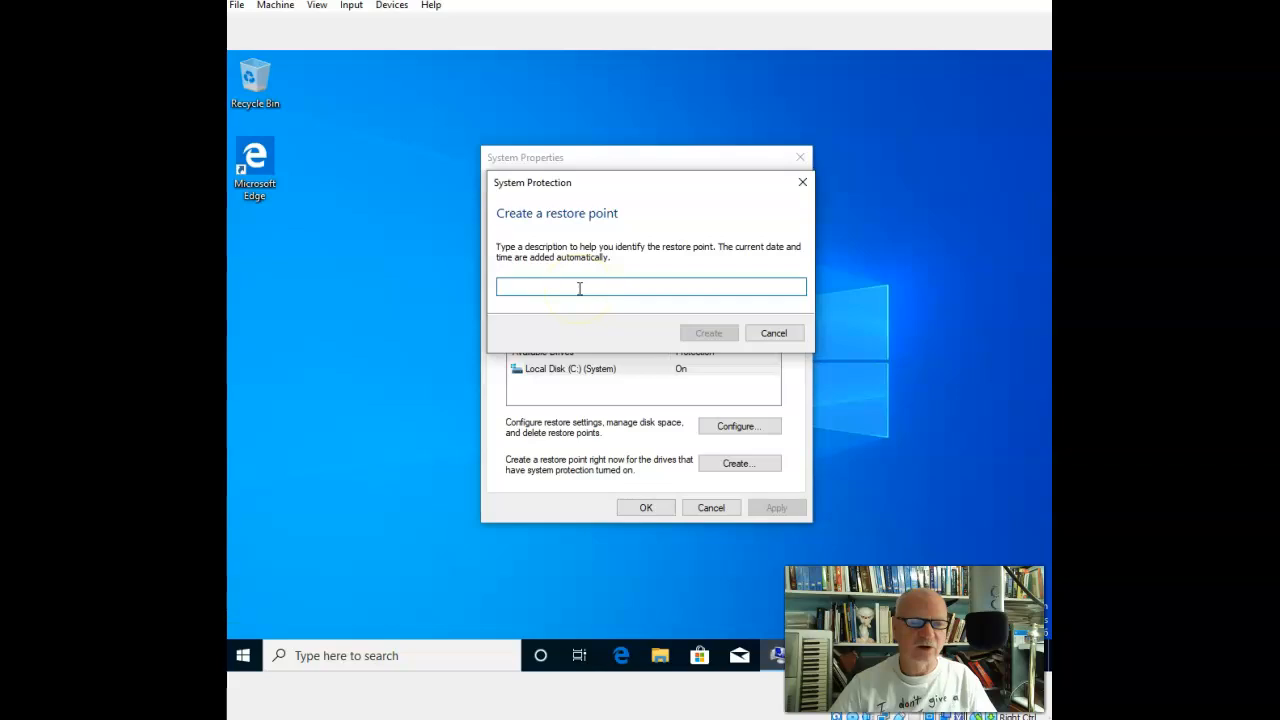
pyautogui.write('Test restore point')
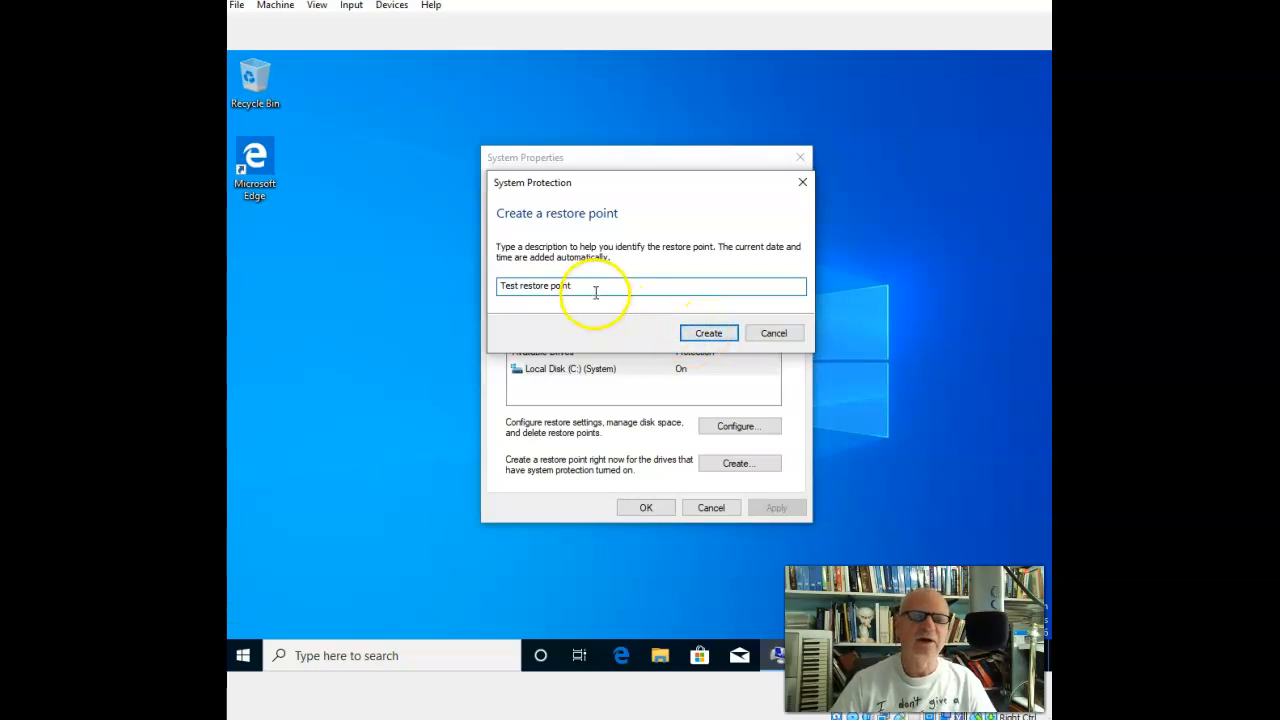
pyautogui.click(706, 333)
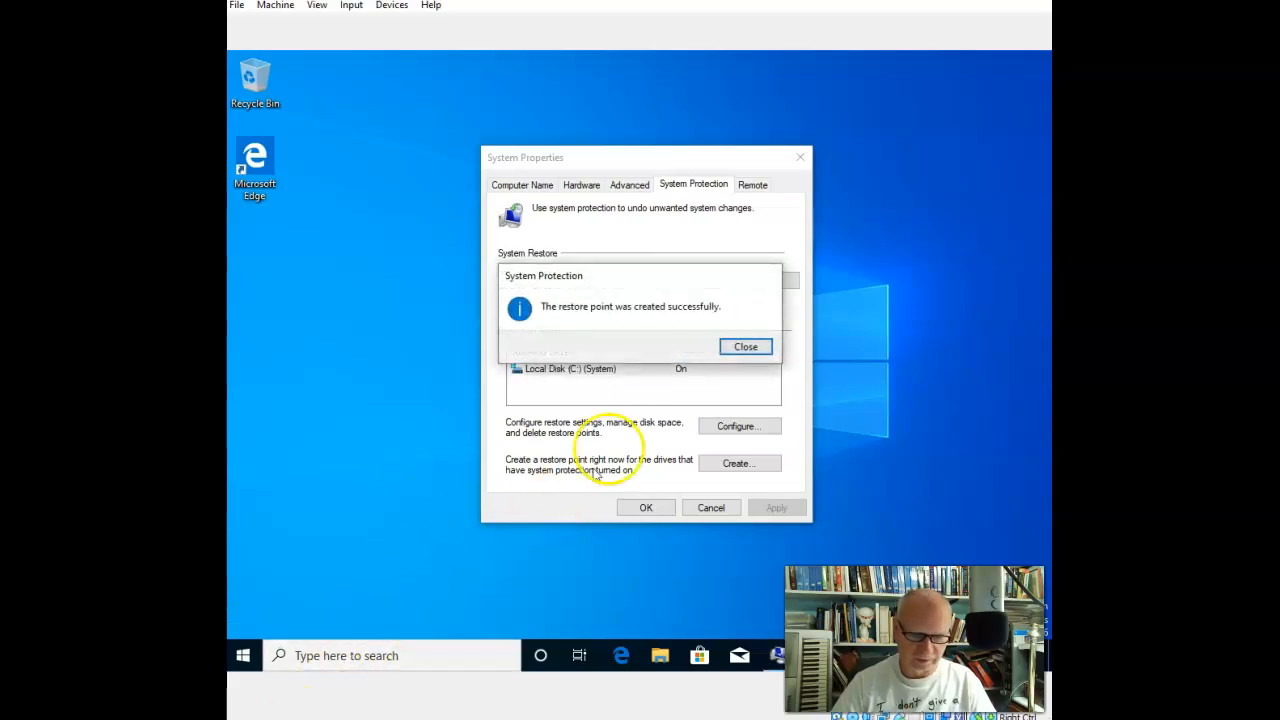
pyautogui.click(740, 346)
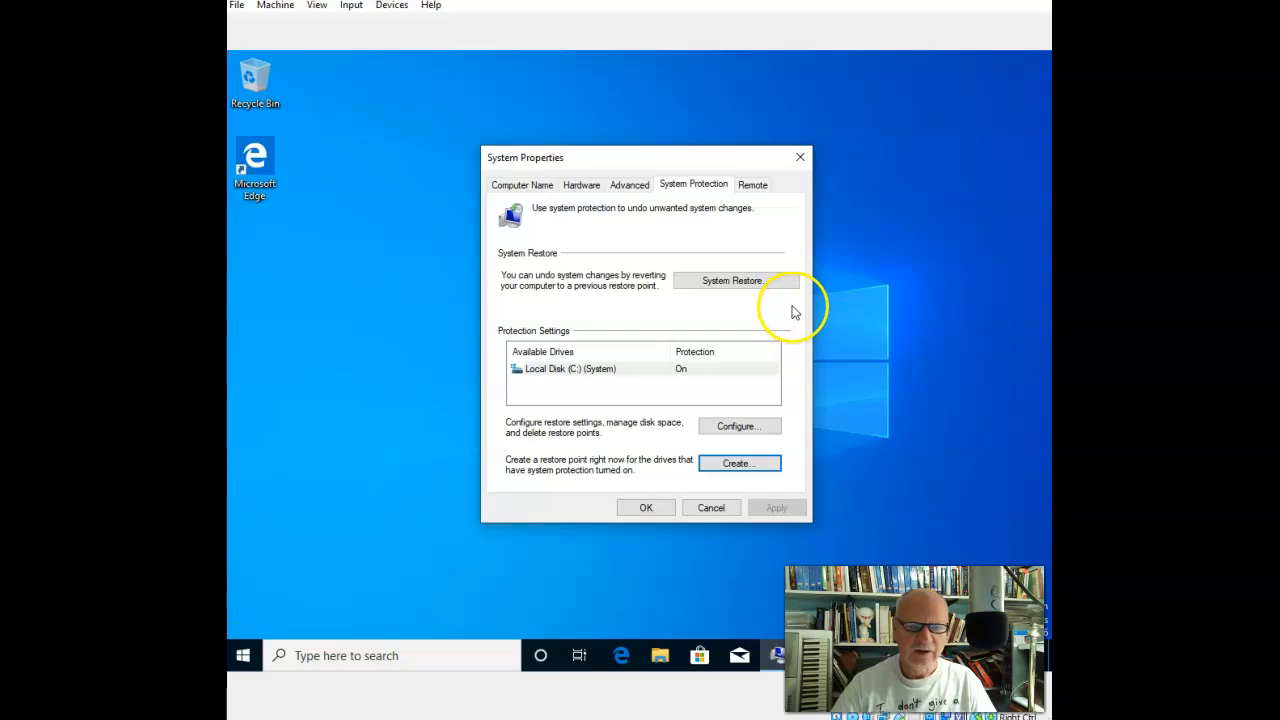
# Restore the system to the "Test restore point" restore point, and dismiss the completion notice after the restart.
pyautogui.click(736, 281)
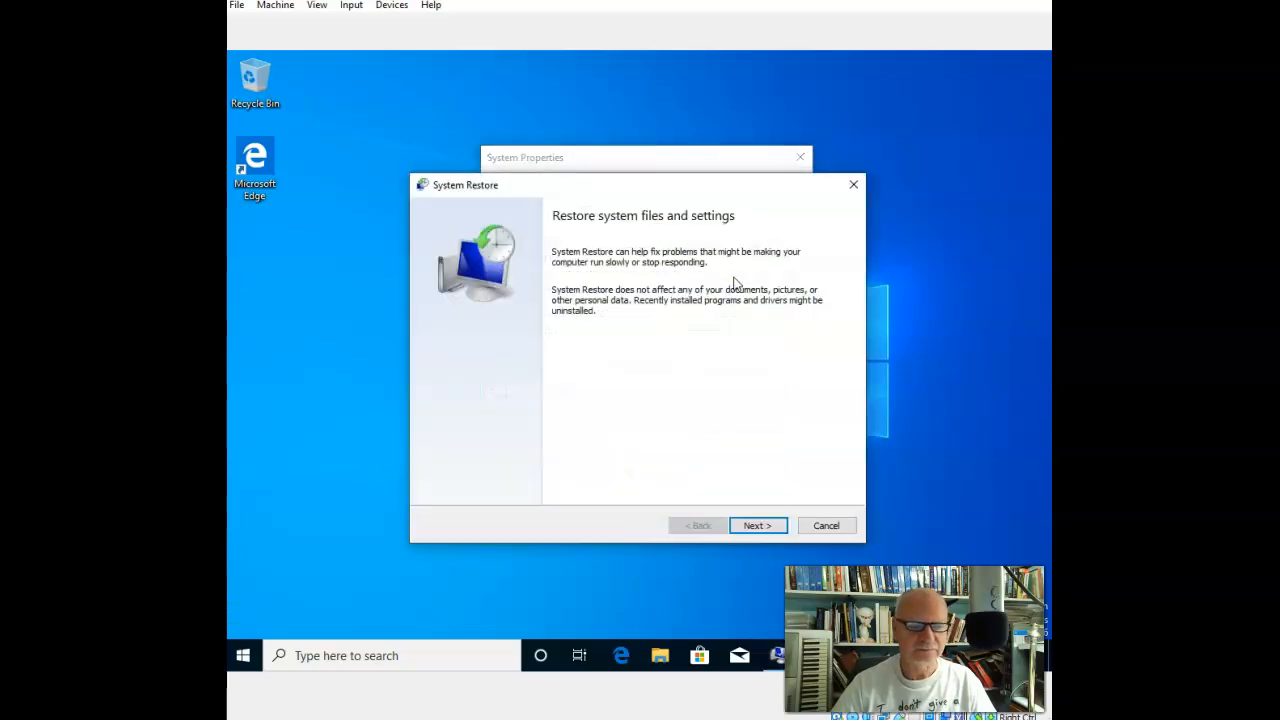
pyautogui.click(758, 526)
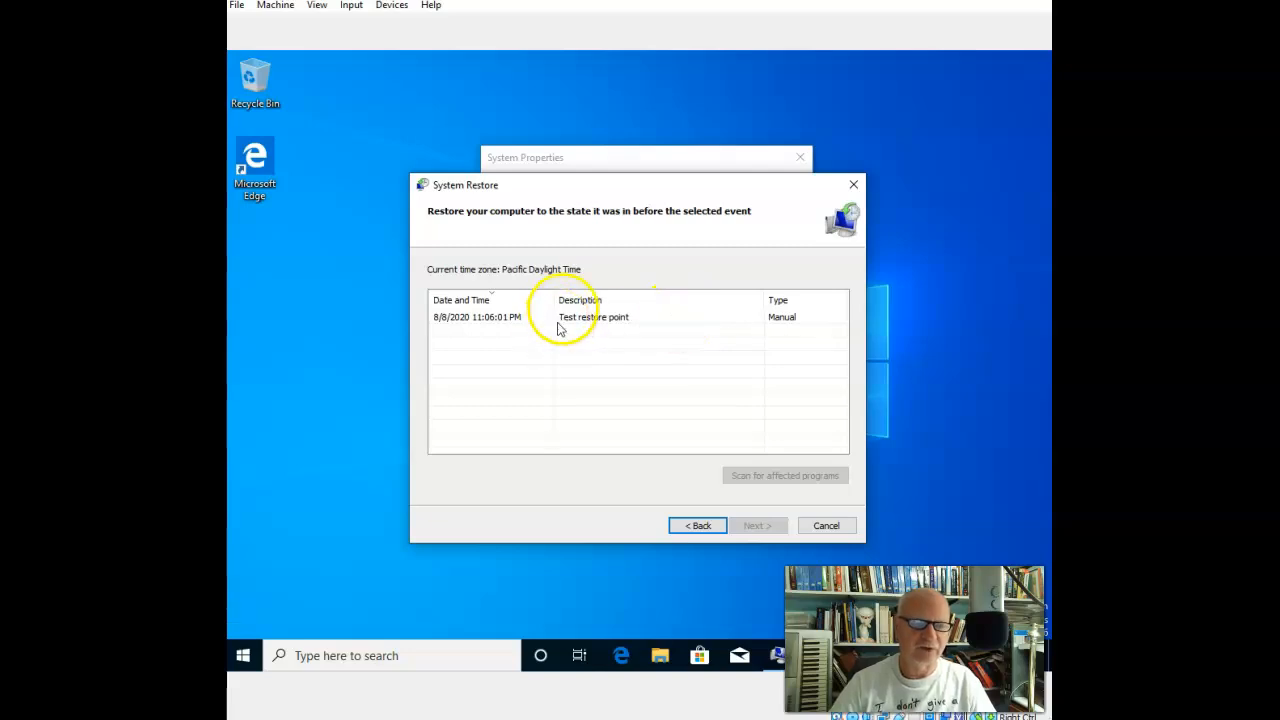
pyautogui.click(503, 322)
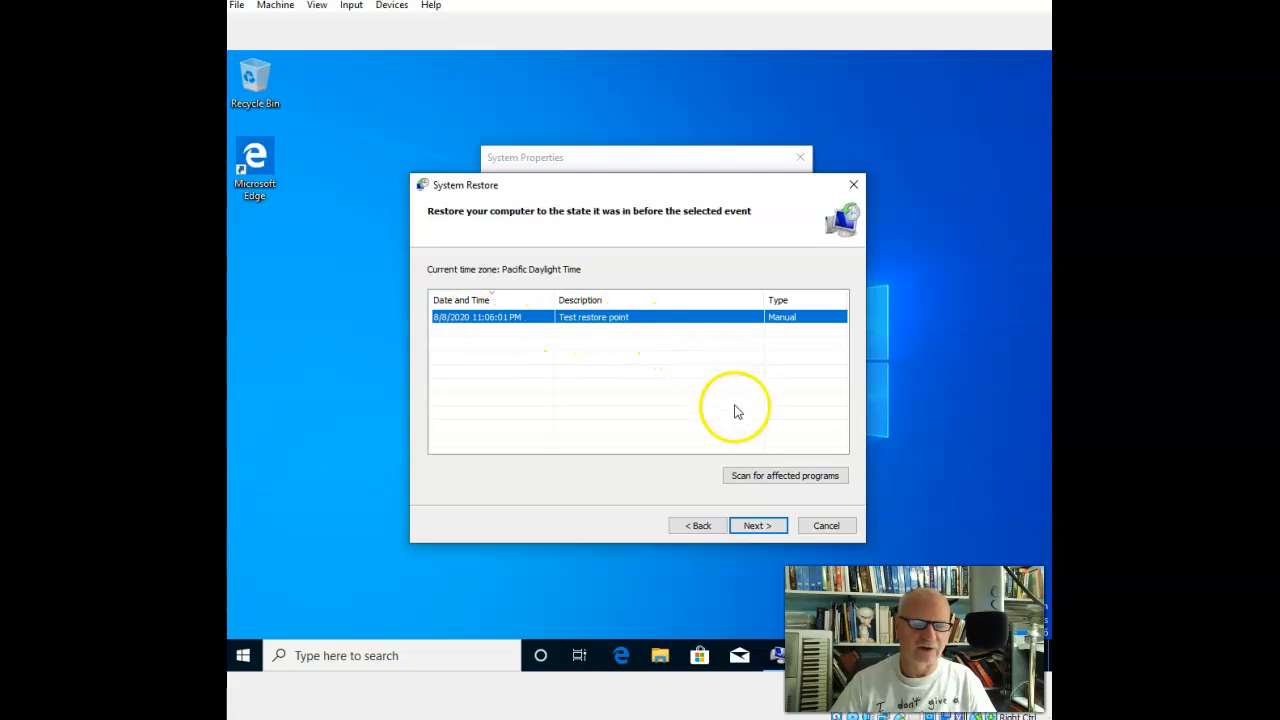
pyautogui.click(758, 526)
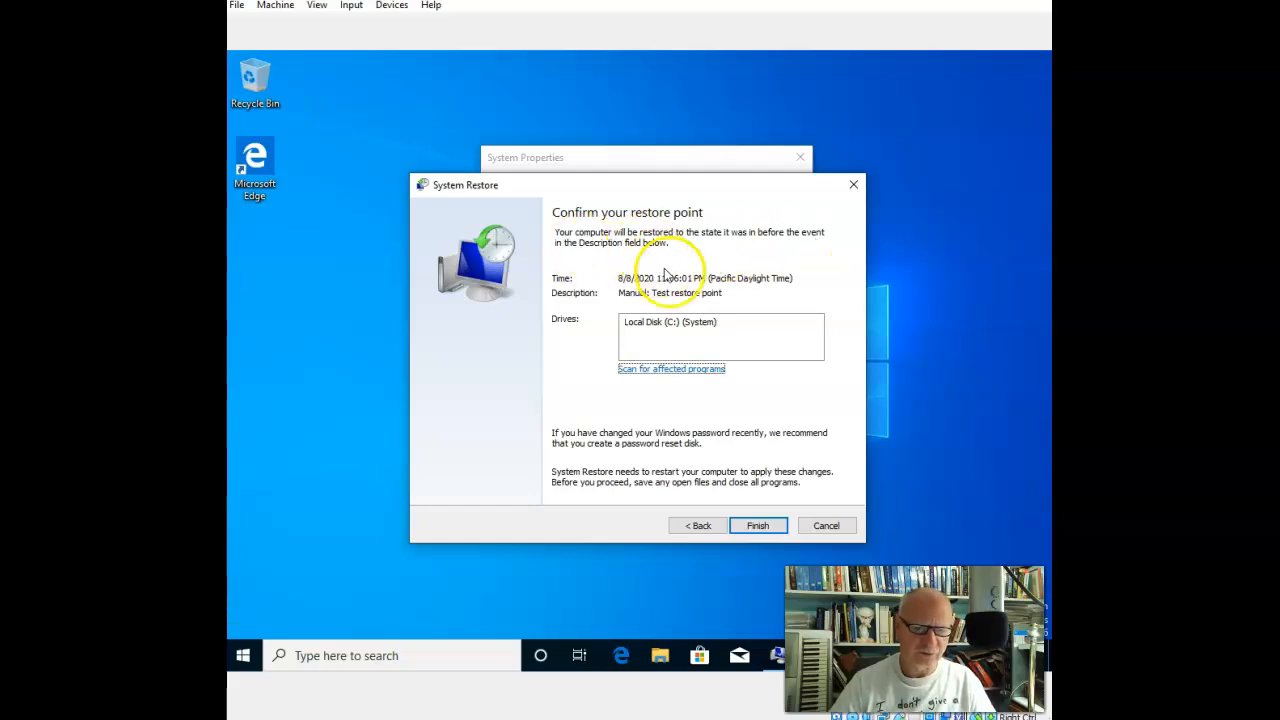
pyautogui.click(758, 526)
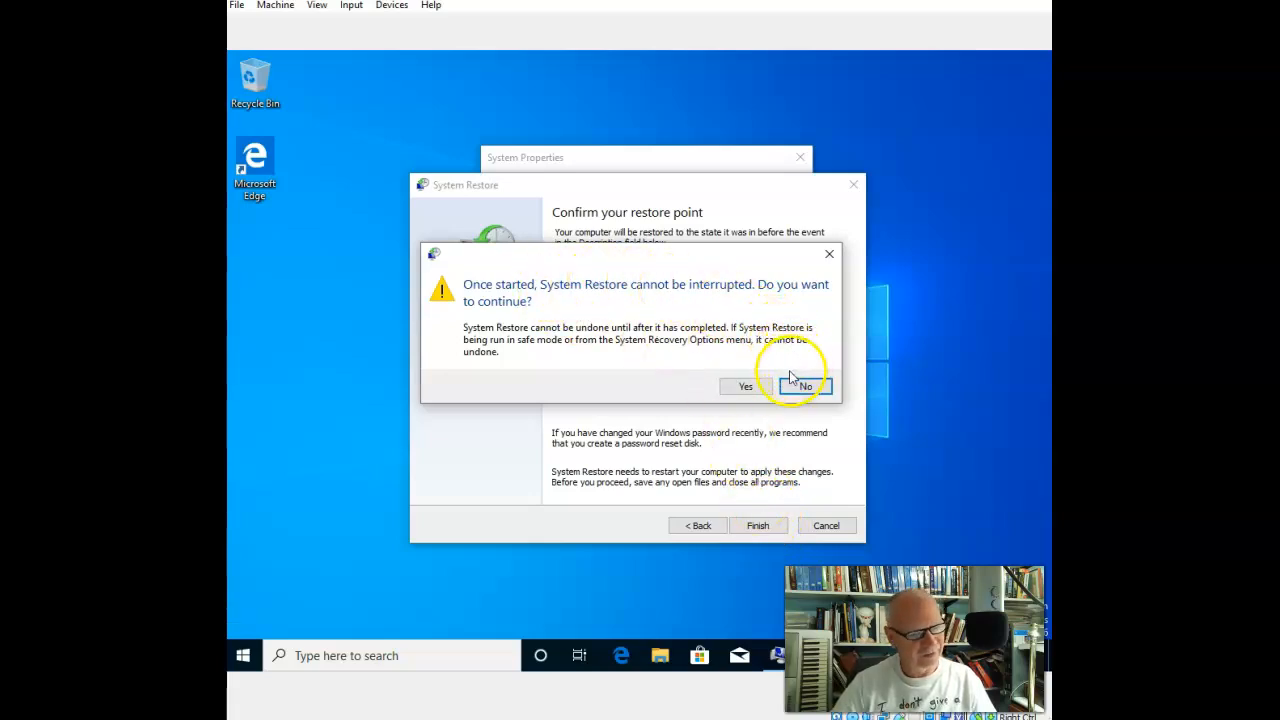
pyautogui.click(746, 386)
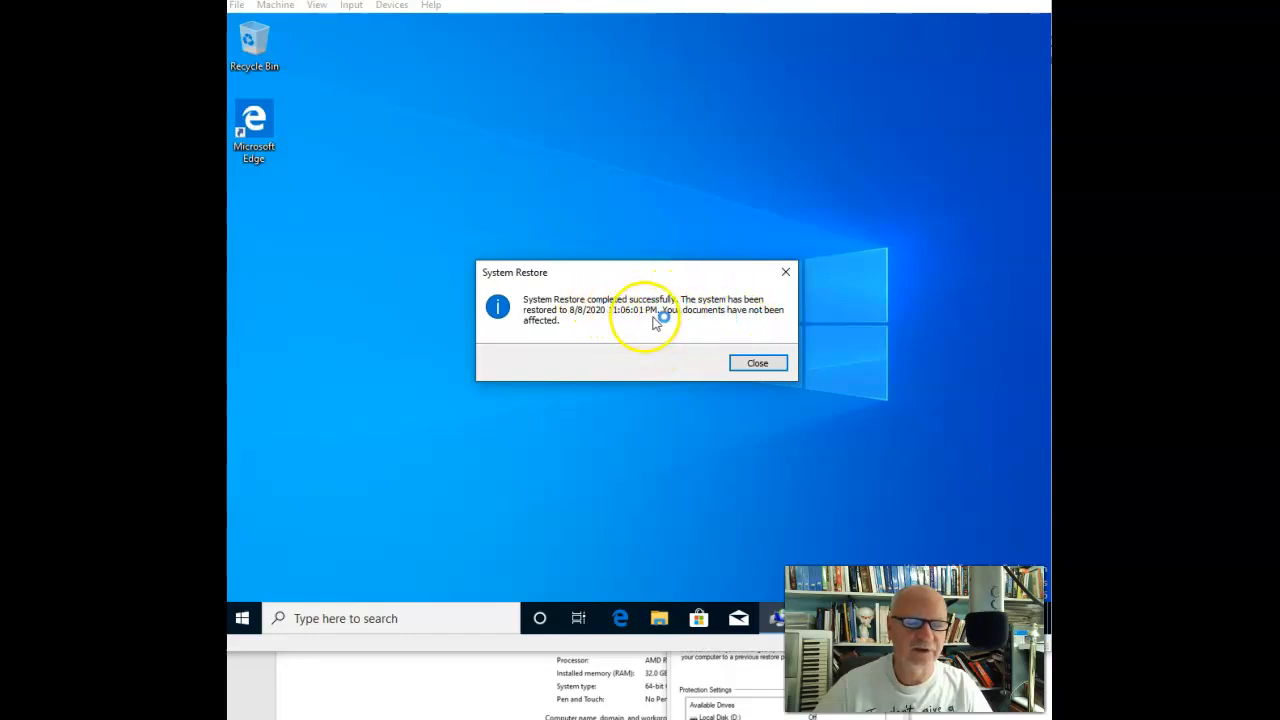
pyautogui.click(778, 364)
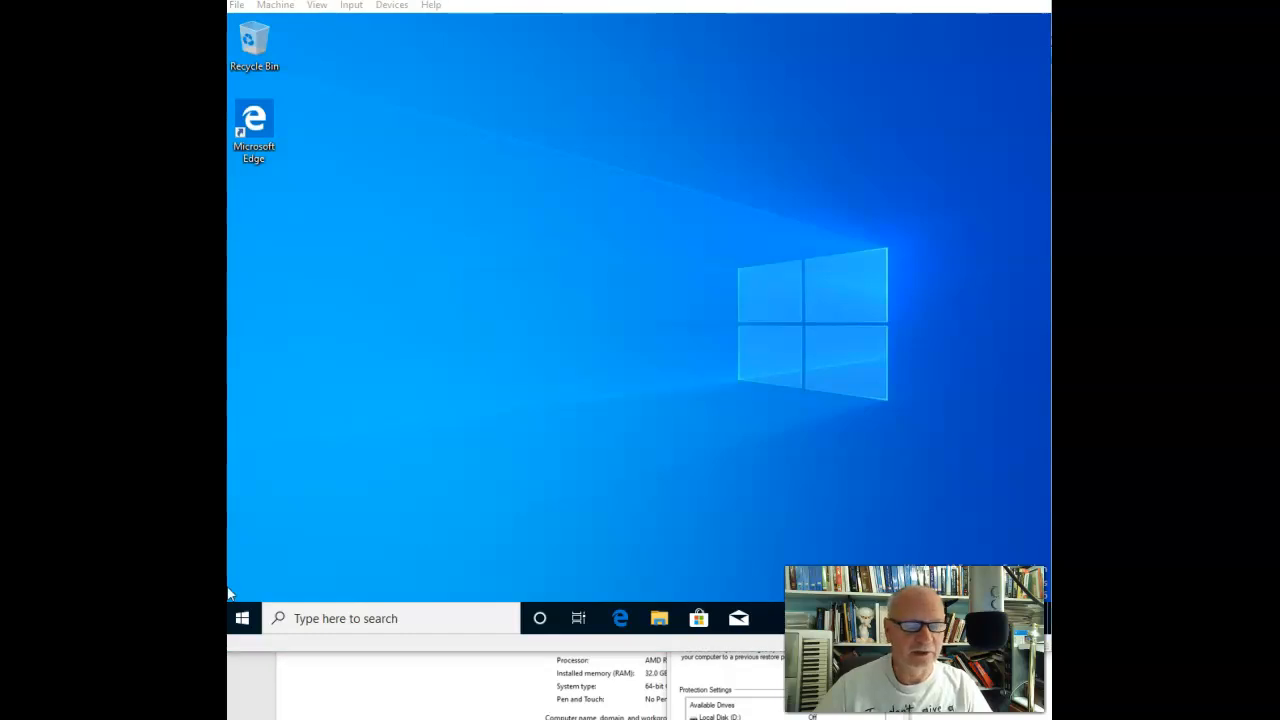